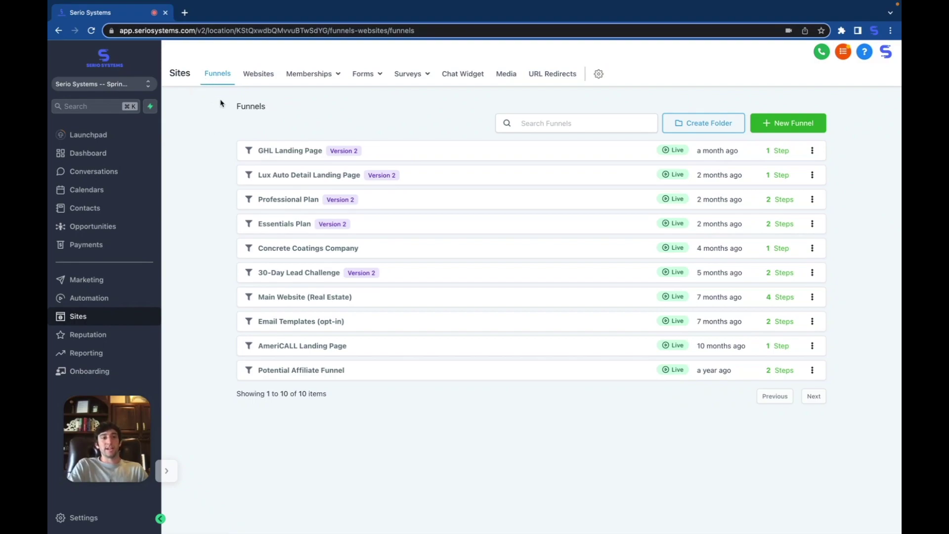
Step: Show the GHL Landing Page funnel's stats (SaaS: 1597 views, 33.85% opt-in) and begin choosing a new date range
click(287, 151)
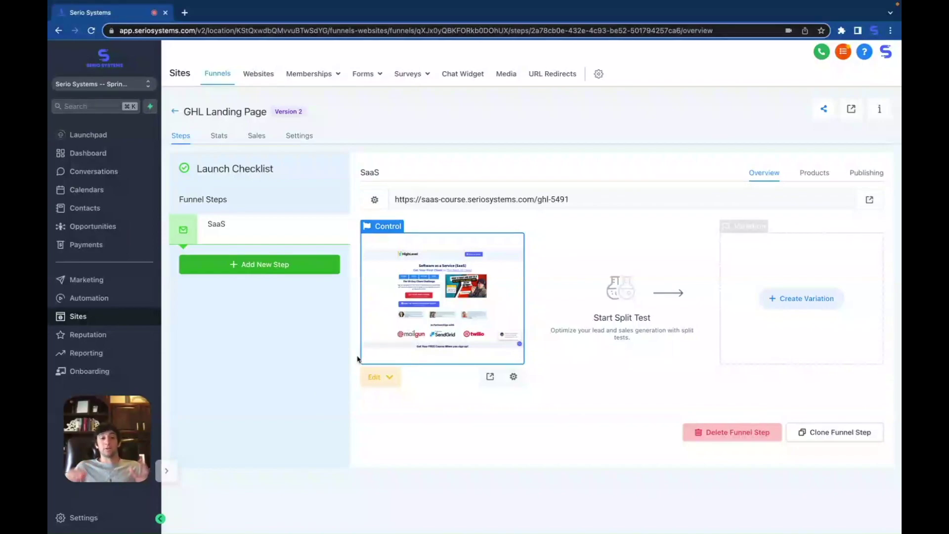
click(219, 136)
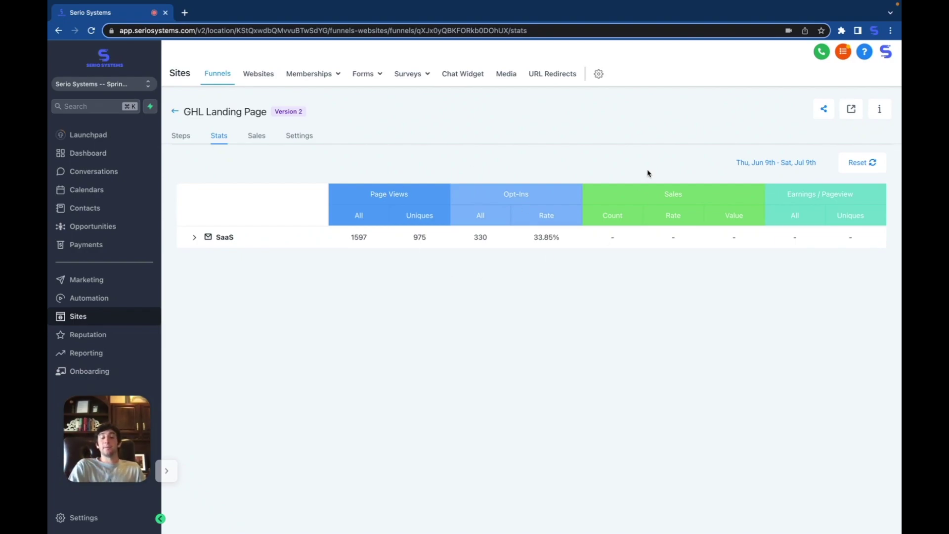
click(753, 156)
click(662, 217)
Step: Set the stats date range to Apr 1 – Jul 9, 2022, giving 11977 views and 33.83% opt-in rate
click(662, 217)
click(760, 262)
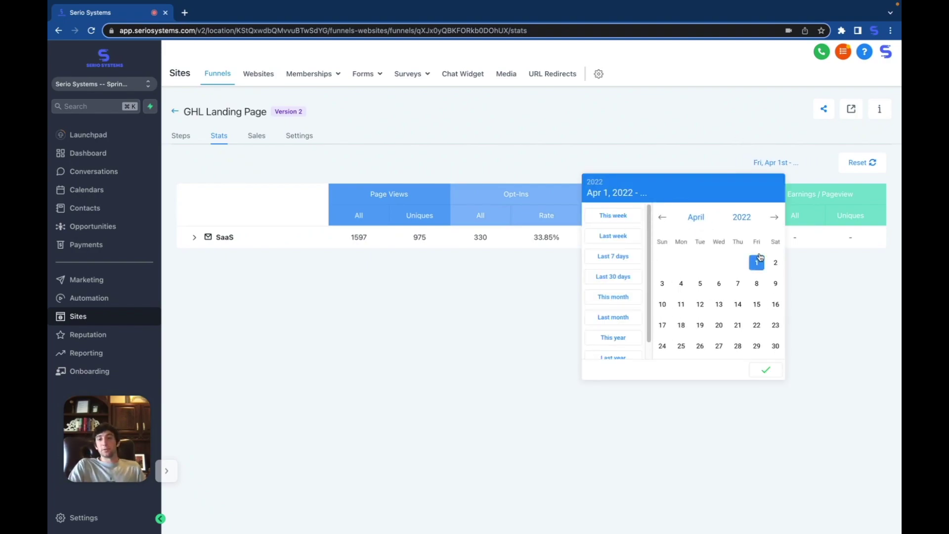
click(774, 217)
click(773, 217)
click(773, 217)
click(775, 284)
click(764, 389)
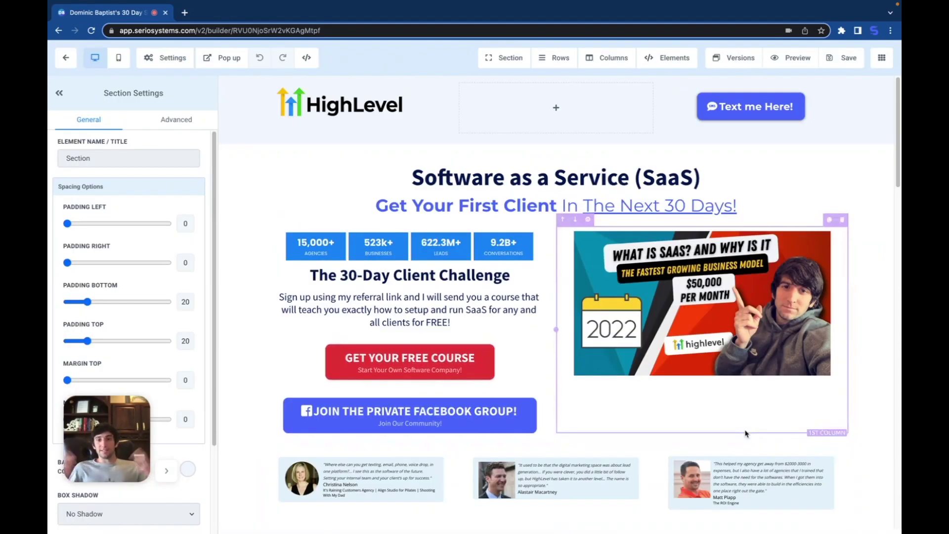
Step: Scroll down through the SaaS page's headline, stat badges, buttons and video in desktop view, then back to the top
scroll(631, 380, down, 8)
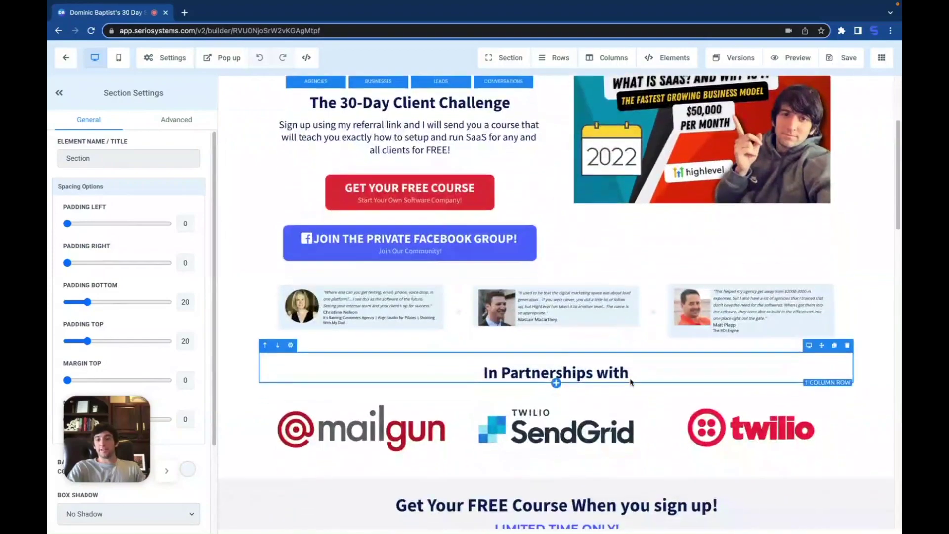
scroll(631, 379, down, 12)
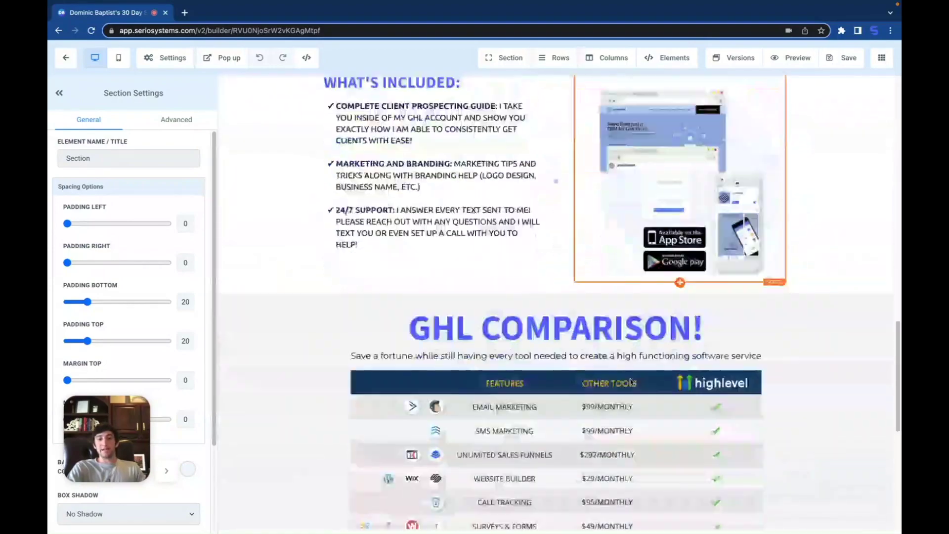
scroll(631, 381, down, 1)
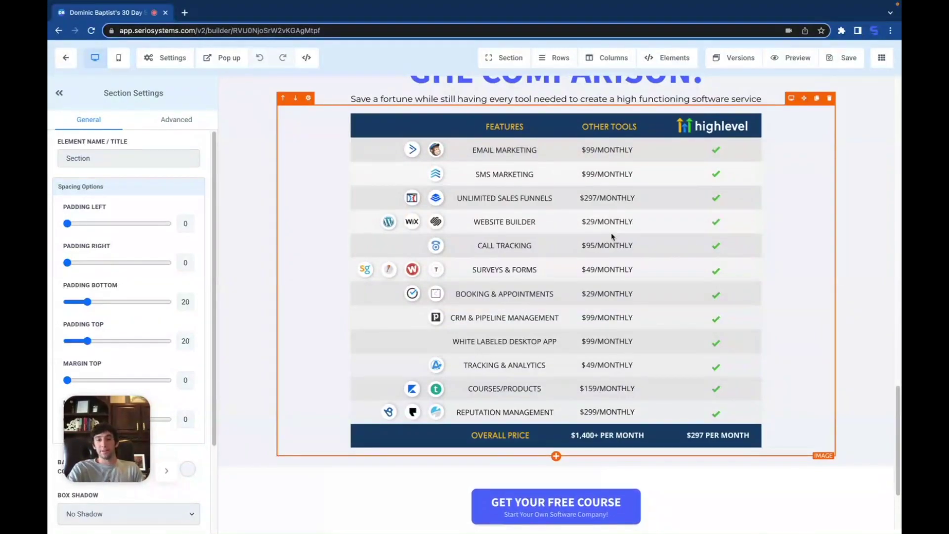
scroll(611, 237, up, 6)
scroll(612, 236, up, 8)
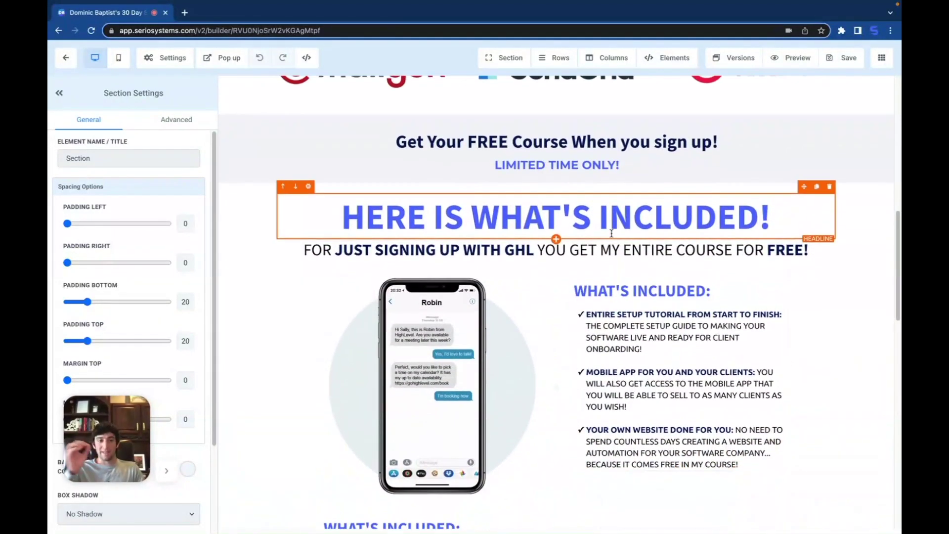
scroll(611, 235, up, 8)
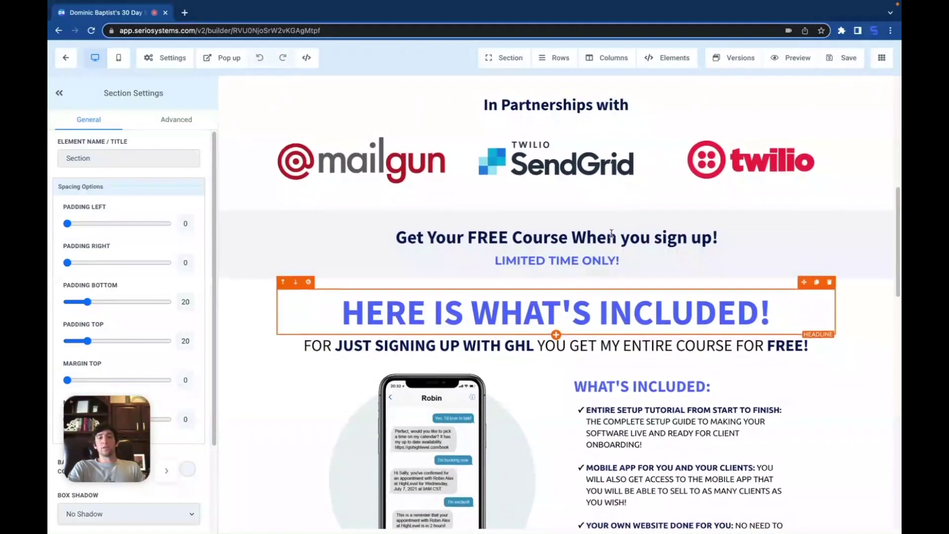
scroll(612, 236, up, 4)
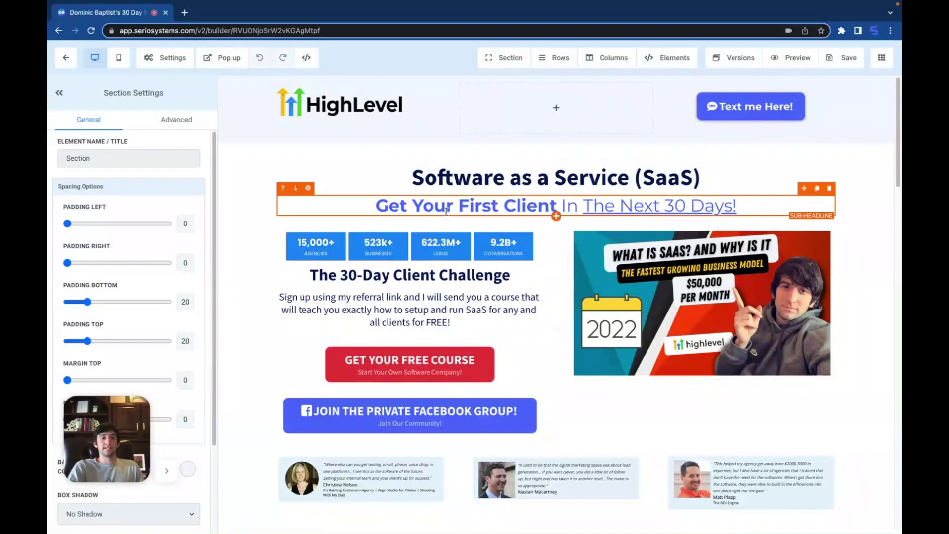
Step: Switch the builder canvas to the mobile layout of the SaaS page
click(118, 63)
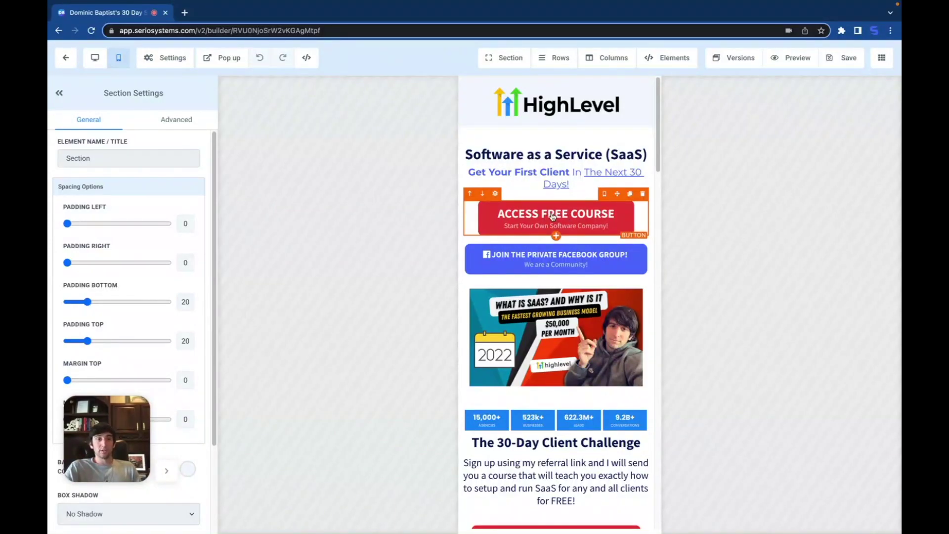
Step: Bring up the free-course popup form with its name, phone and email fields
click(216, 60)
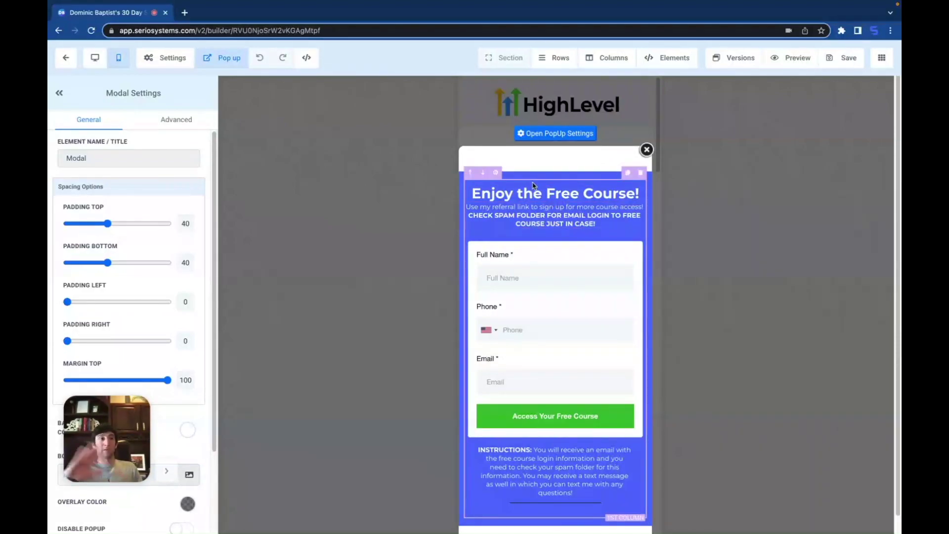
Step: Close the popup and scroll the mobile page down to the GET YOUR FREE COURSE button and testimonial
click(647, 150)
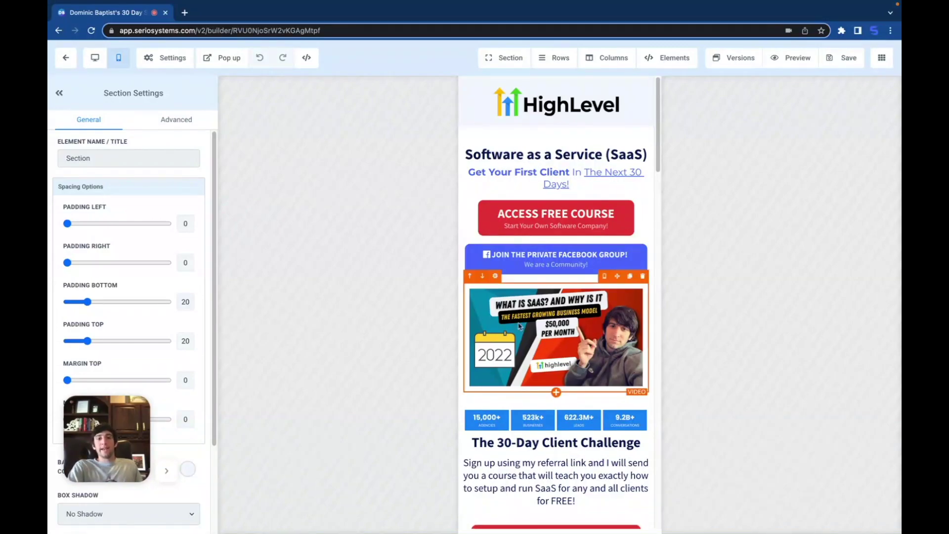
scroll(527, 327, down, 1)
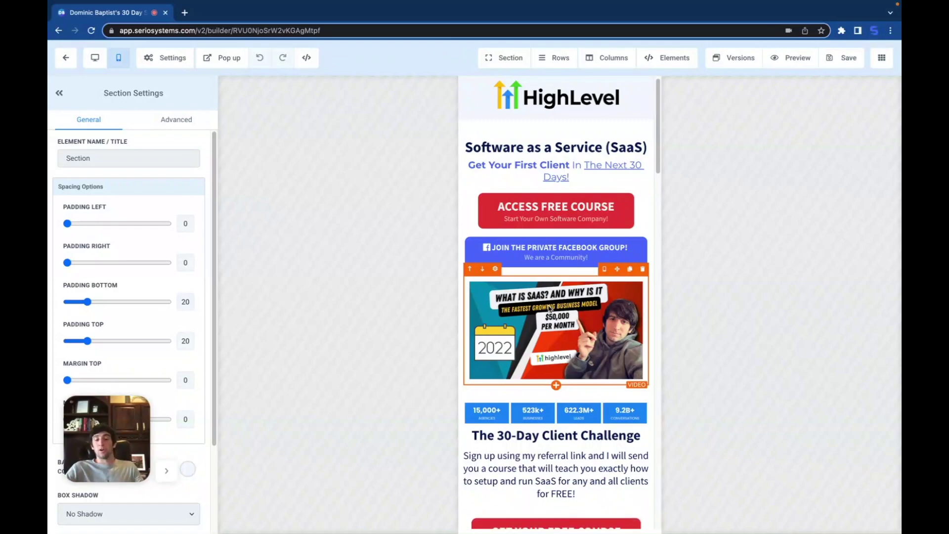
scroll(549, 308, down, 3)
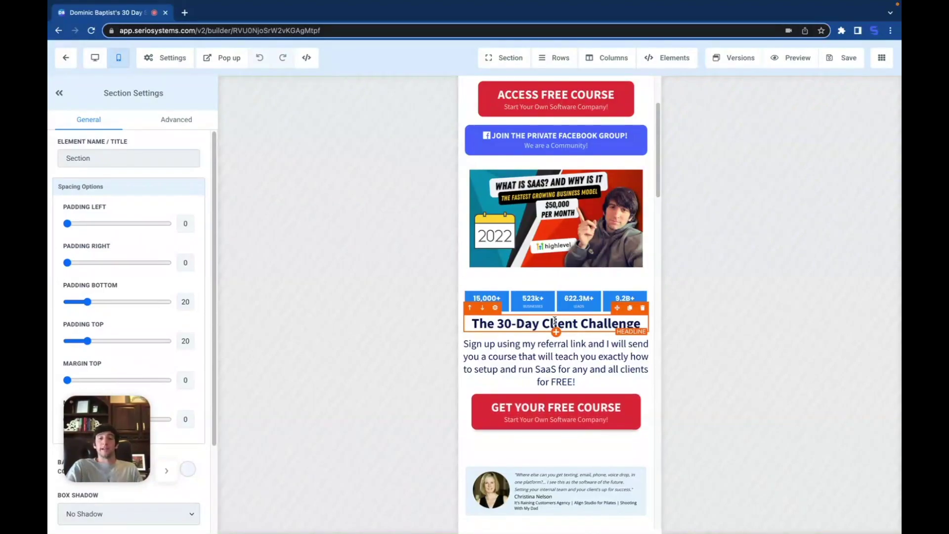
Step: Scroll the mobile page past the testimonial to the free-course sign-up headline and phone mockup
scroll(492, 337, down, 1)
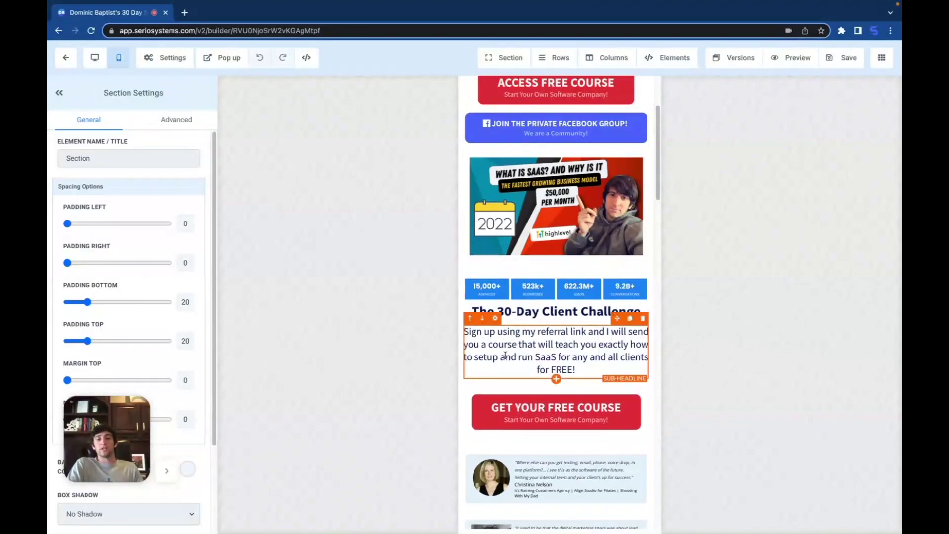
scroll(532, 364, down, 1)
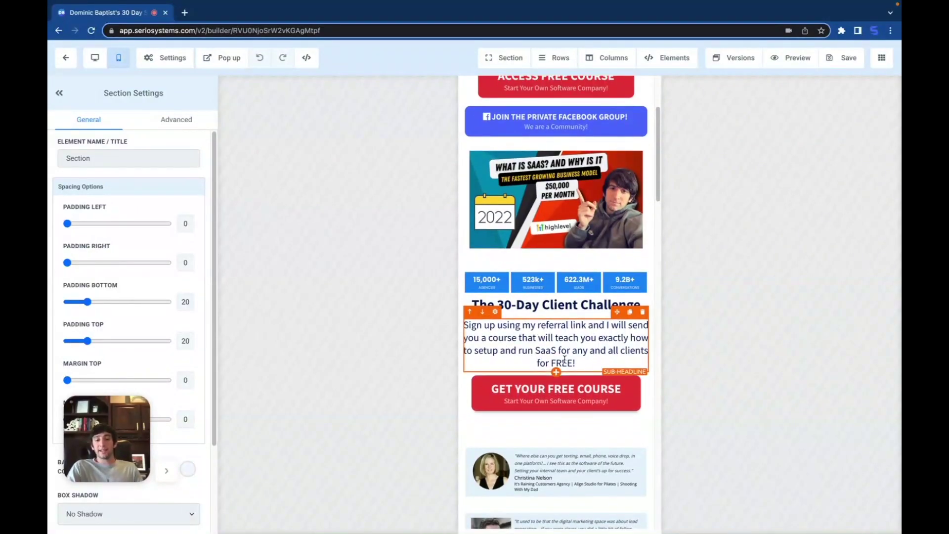
scroll(590, 362, down, 1)
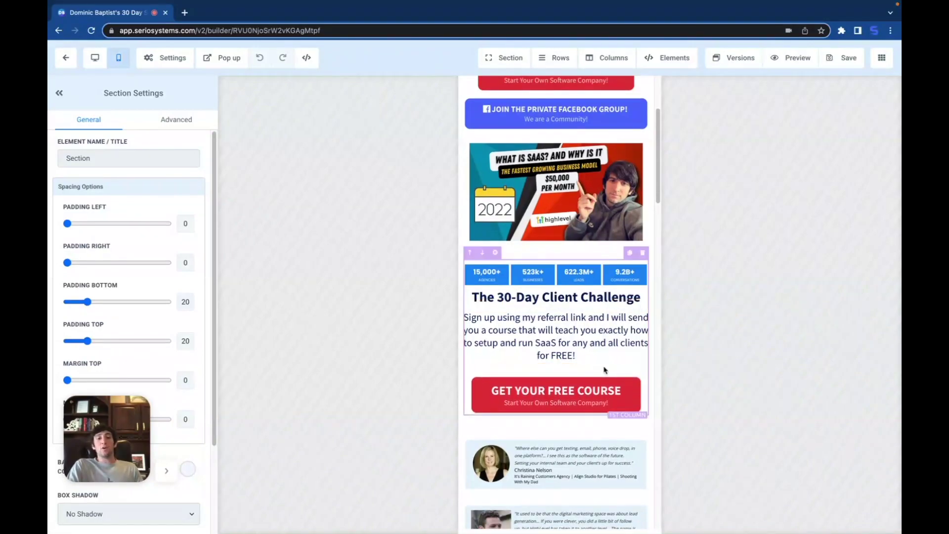
scroll(595, 355, down, 2)
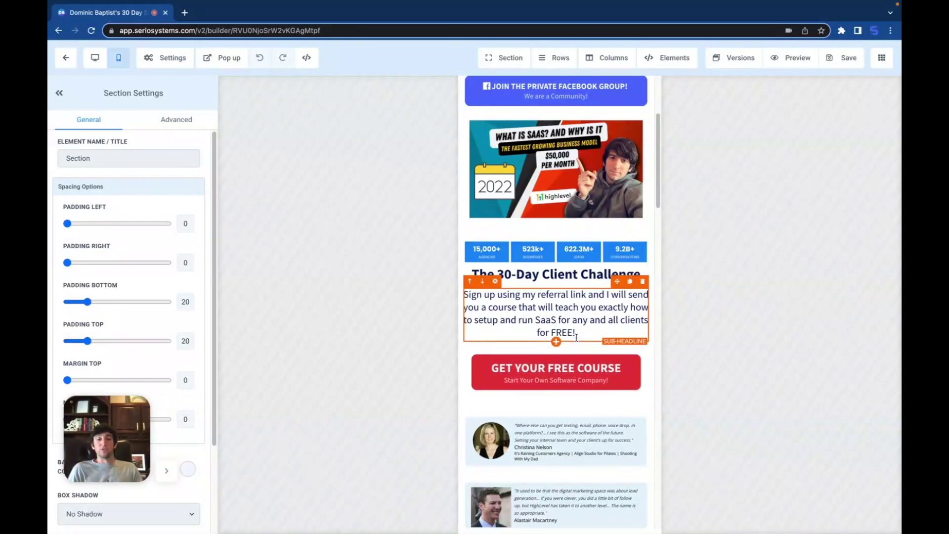
scroll(548, 329, down, 4)
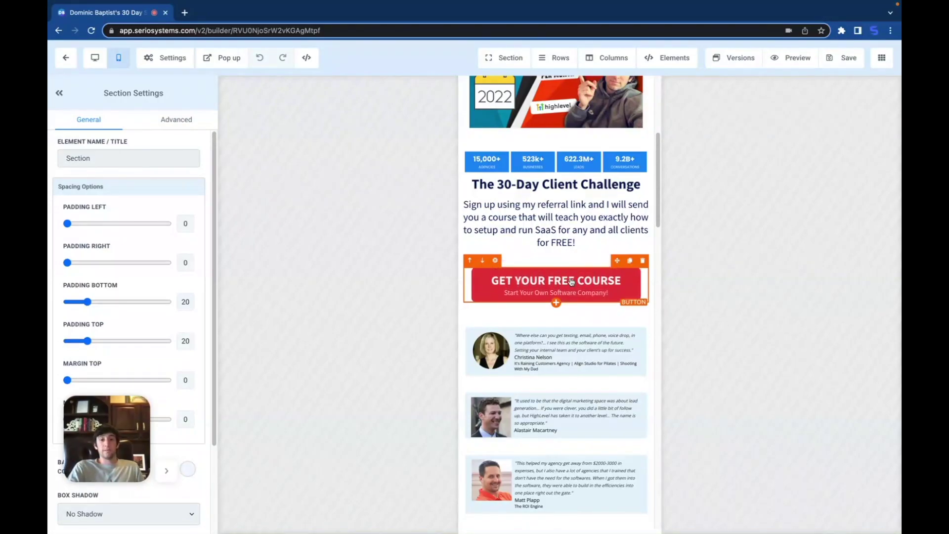
scroll(572, 301, down, 2)
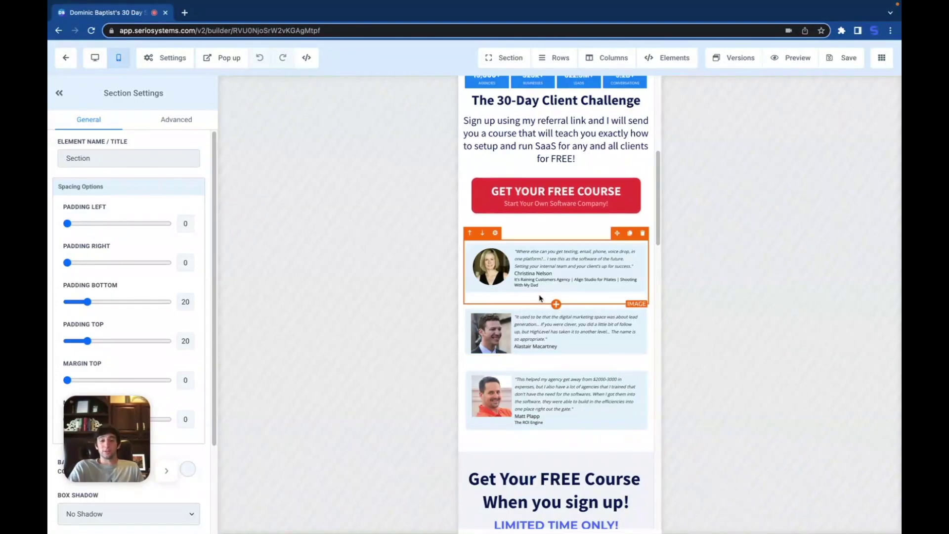
scroll(546, 299, up, 7)
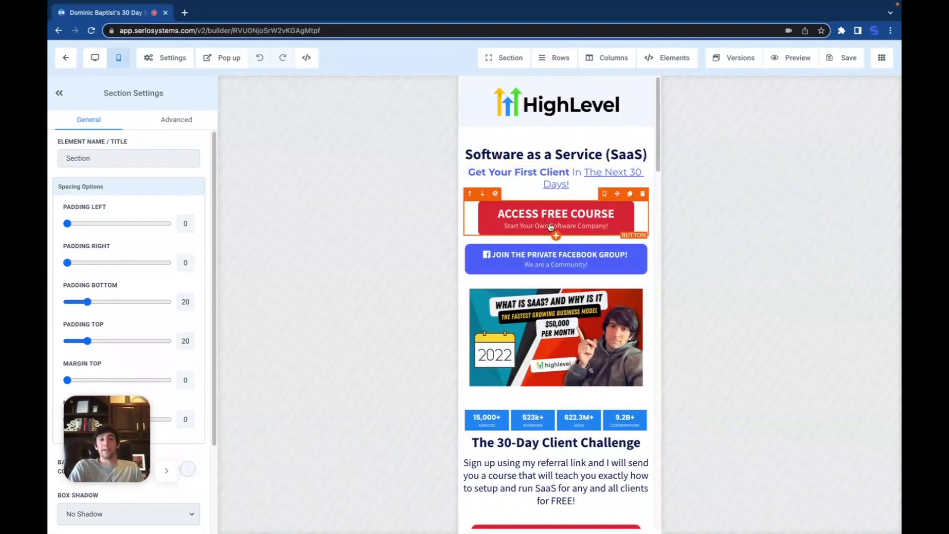
scroll(550, 226, down, 8)
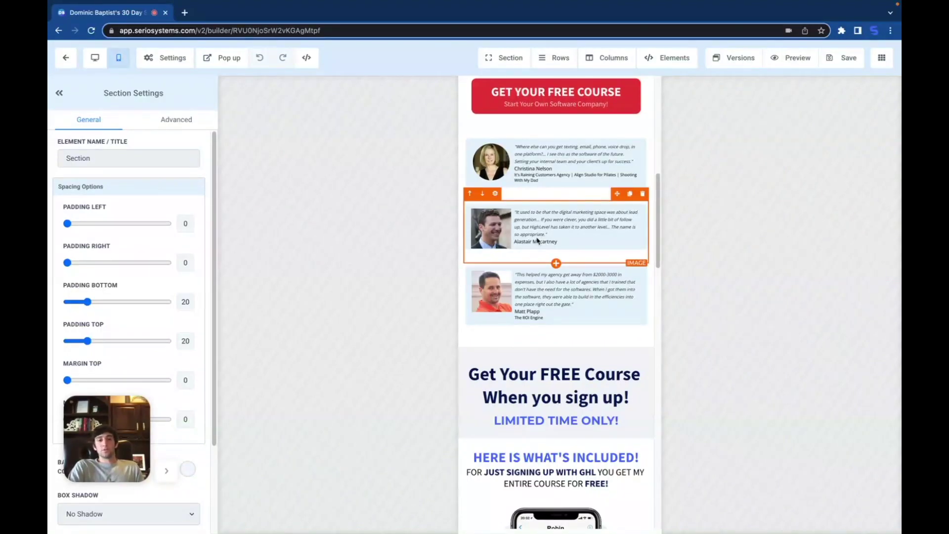
scroll(522, 299, down, 1)
scroll(544, 303, down, 2)
scroll(547, 305, down, 2)
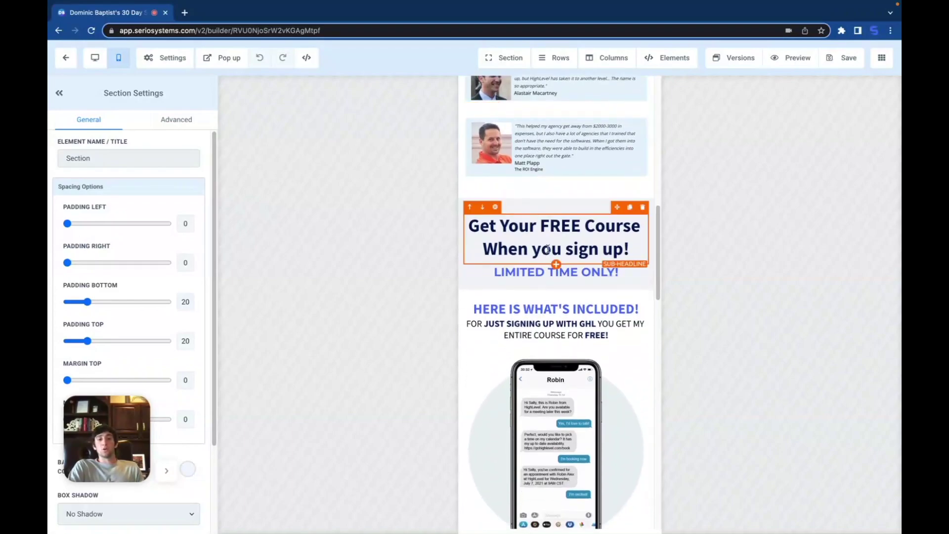
scroll(548, 249, down, 1)
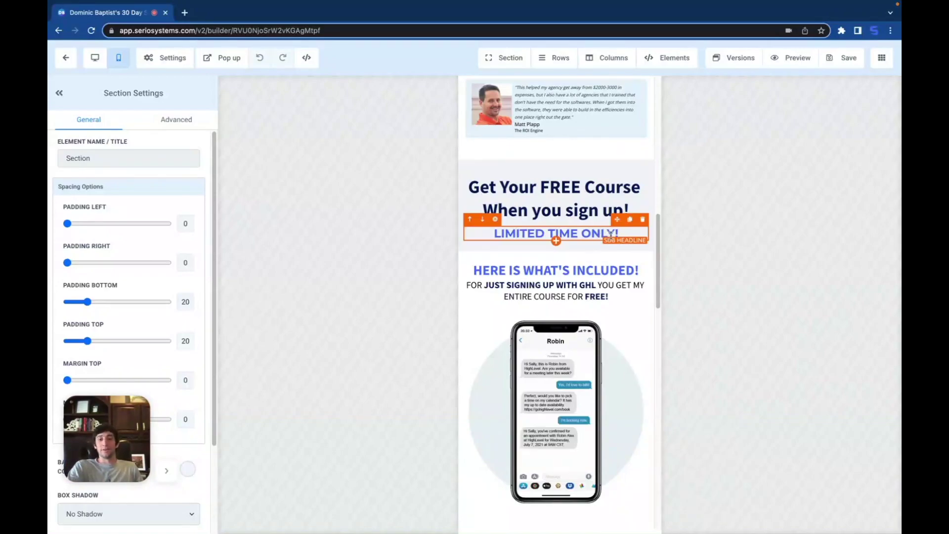
Step: Scroll past the 'HERE IS WHAT'S INCLUDED!' mockup to the 'WHAT'S INCLUDED:' list
scroll(574, 213, down, 2)
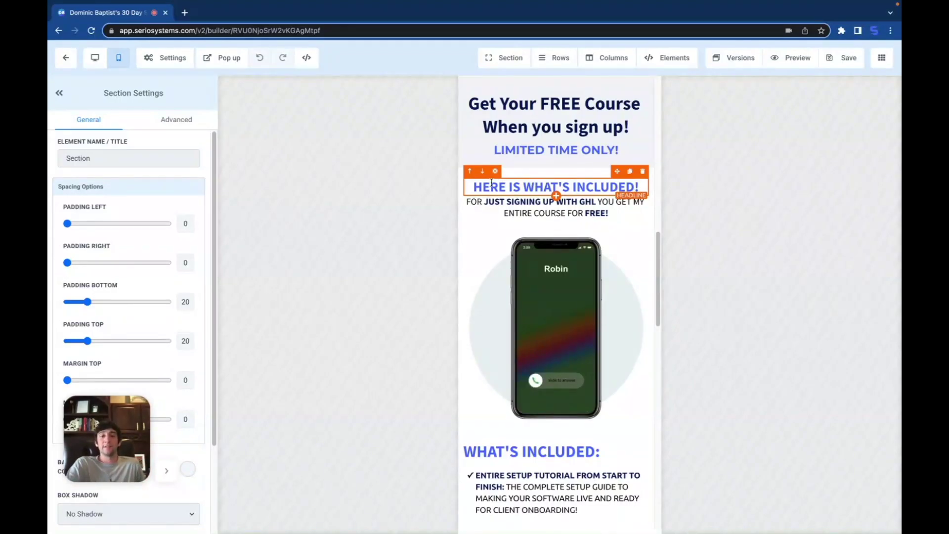
scroll(582, 185, down, 1)
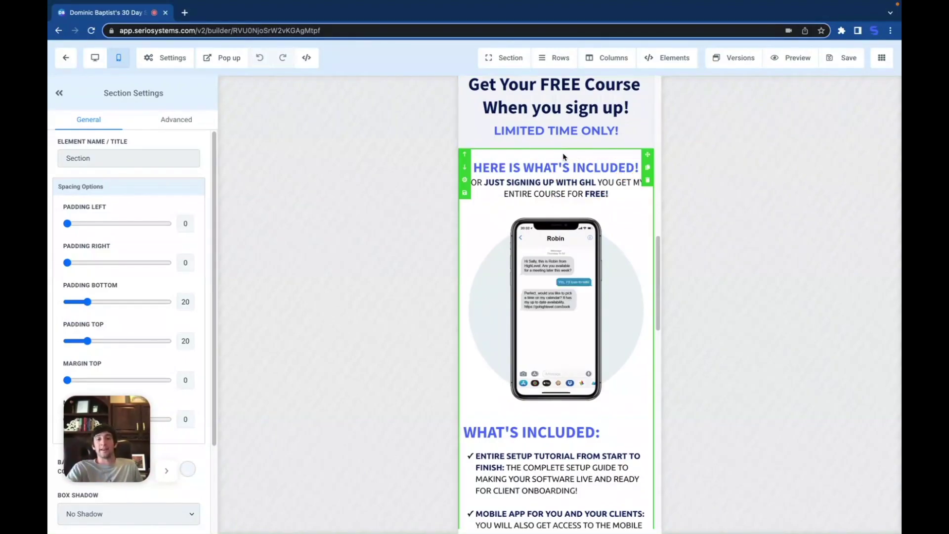
Step: Scroll past both What's Included lists and app images to the GHL COMPARISON pricing table
scroll(561, 206, down, 3)
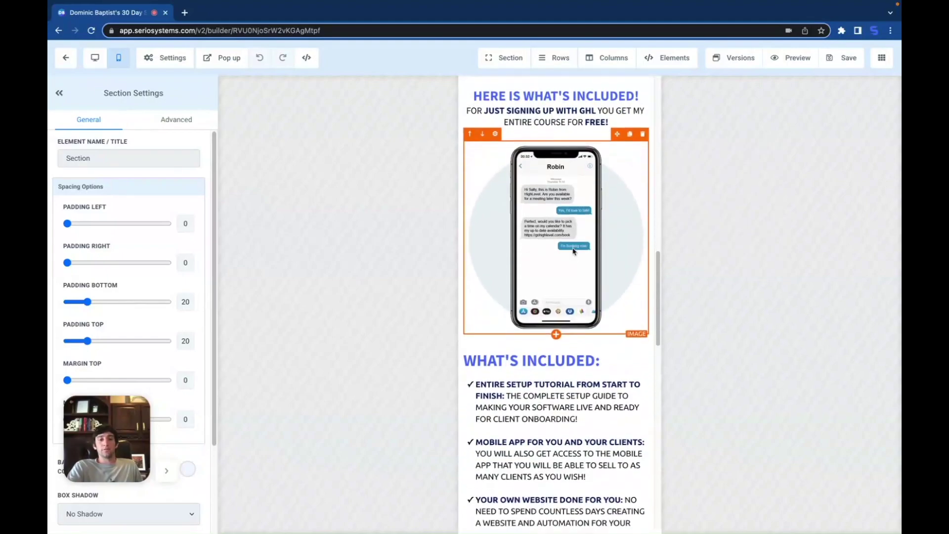
scroll(574, 251, down, 1)
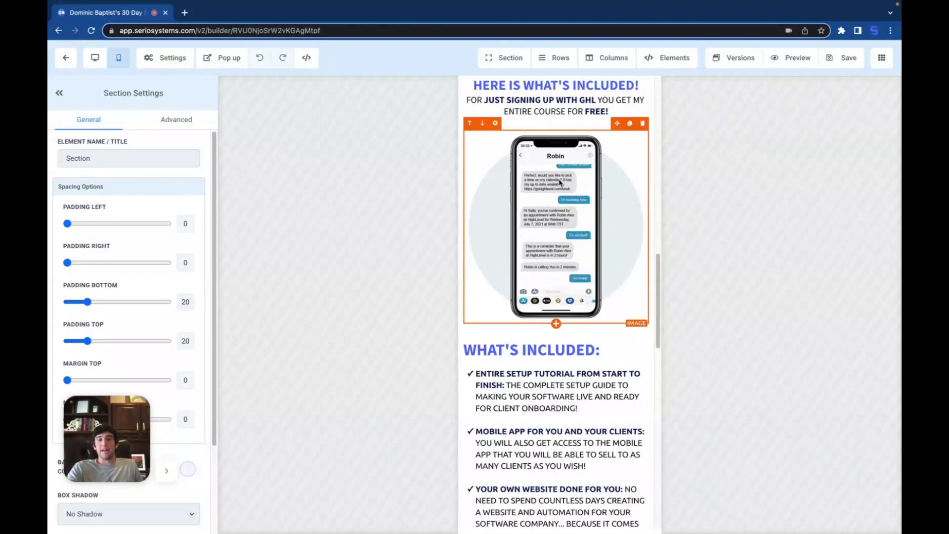
scroll(551, 210, down, 1)
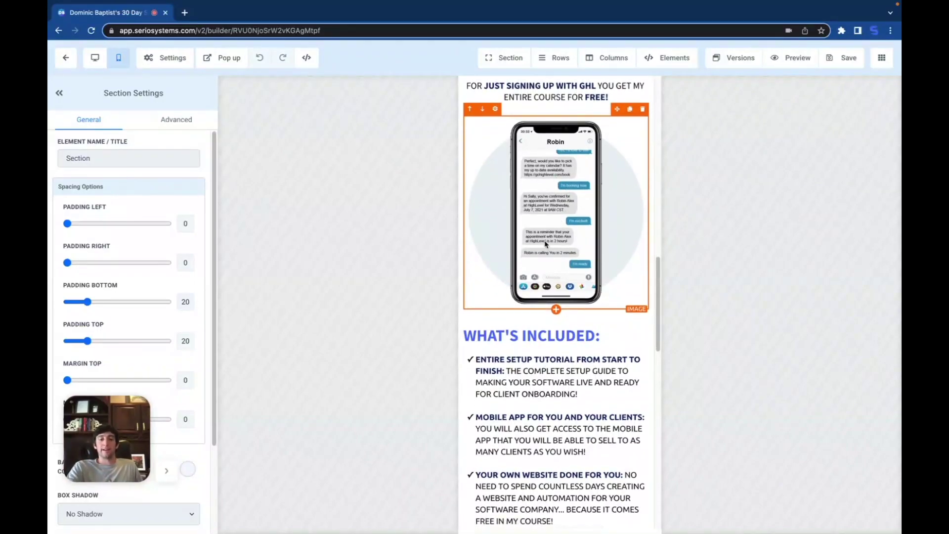
scroll(551, 238, down, 3)
scroll(551, 263, down, 5)
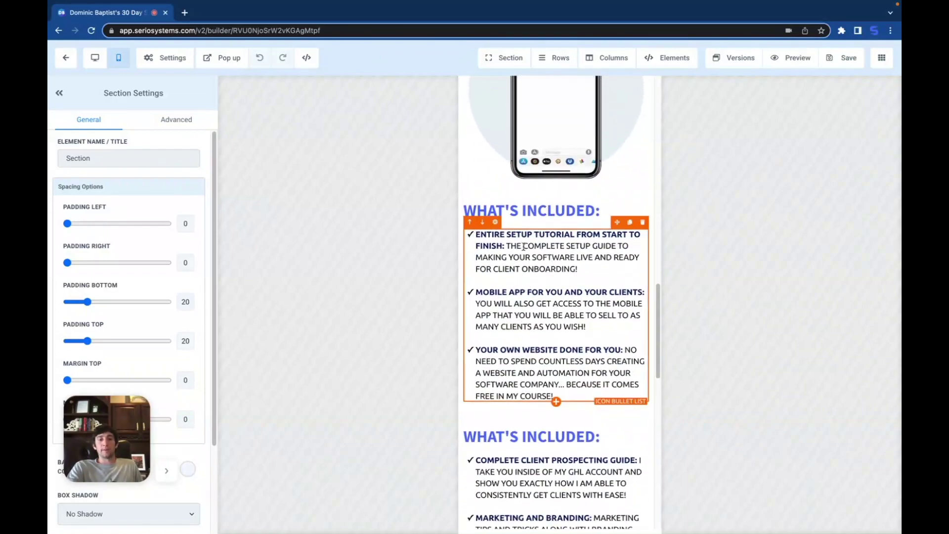
scroll(537, 294, down, 1)
scroll(544, 345, down, 10)
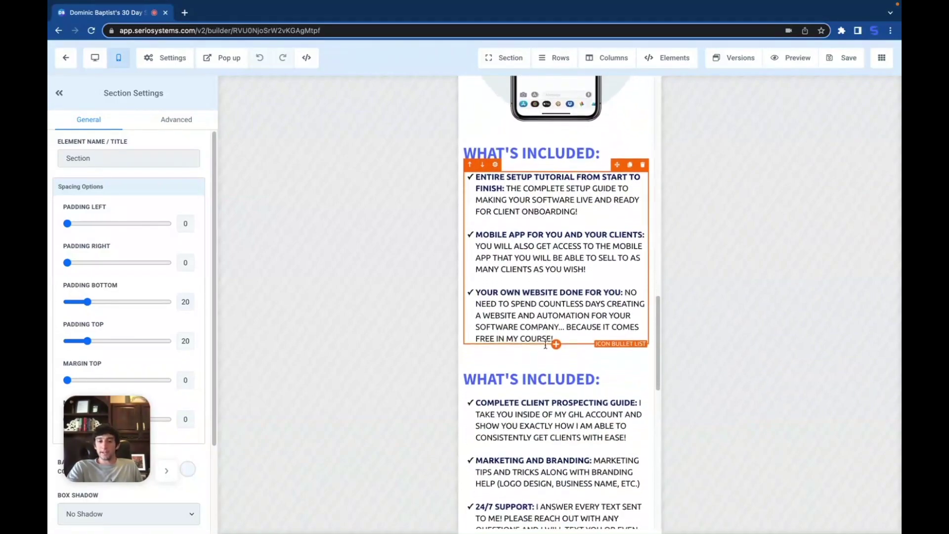
scroll(545, 345, down, 20)
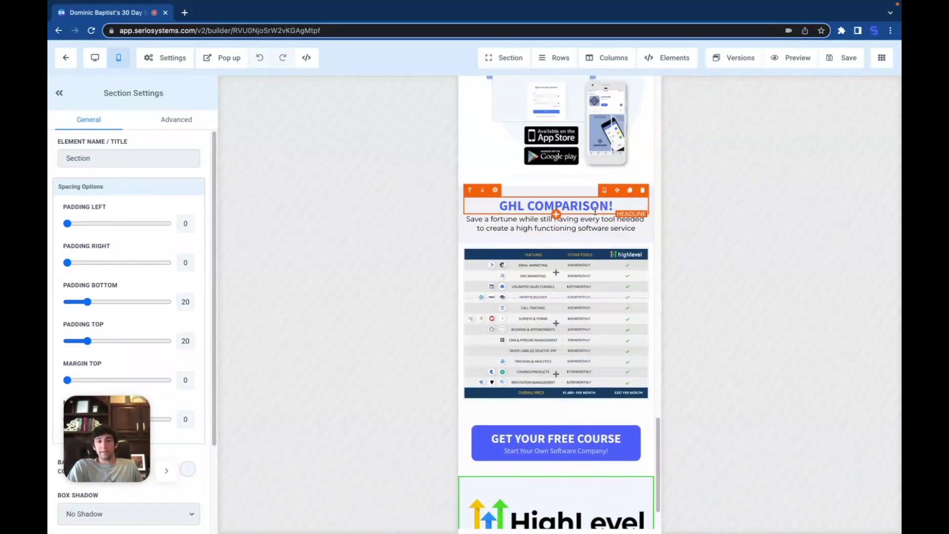
Step: Scroll down to the footer with the HighLevel logo and Serio Systems 2022 copyright, then back up
scroll(608, 242, up, 8)
scroll(608, 243, down, 6)
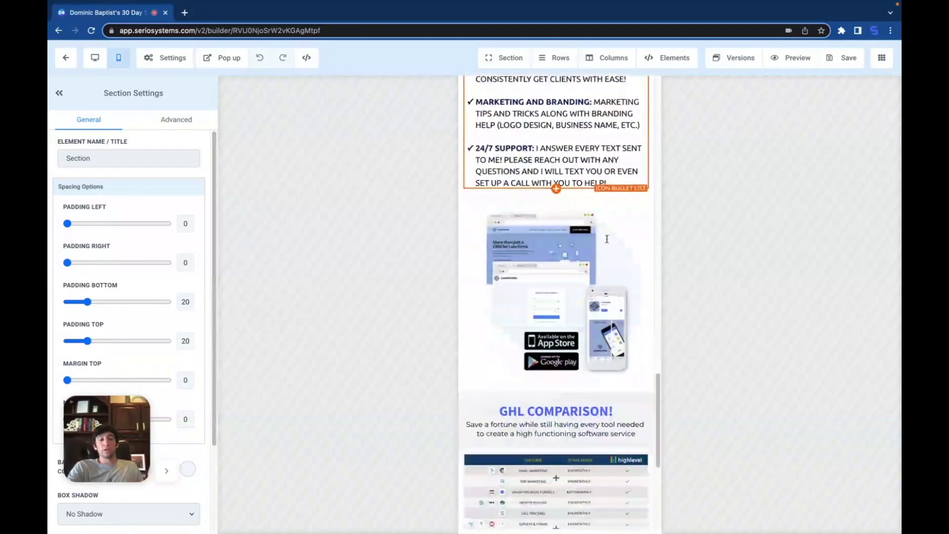
scroll(608, 242, down, 1)
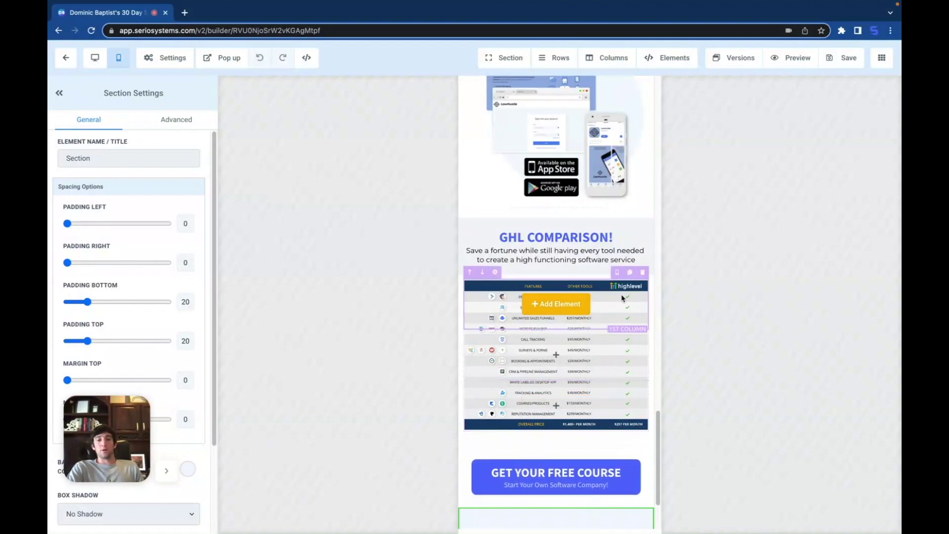
scroll(624, 296, down, 3)
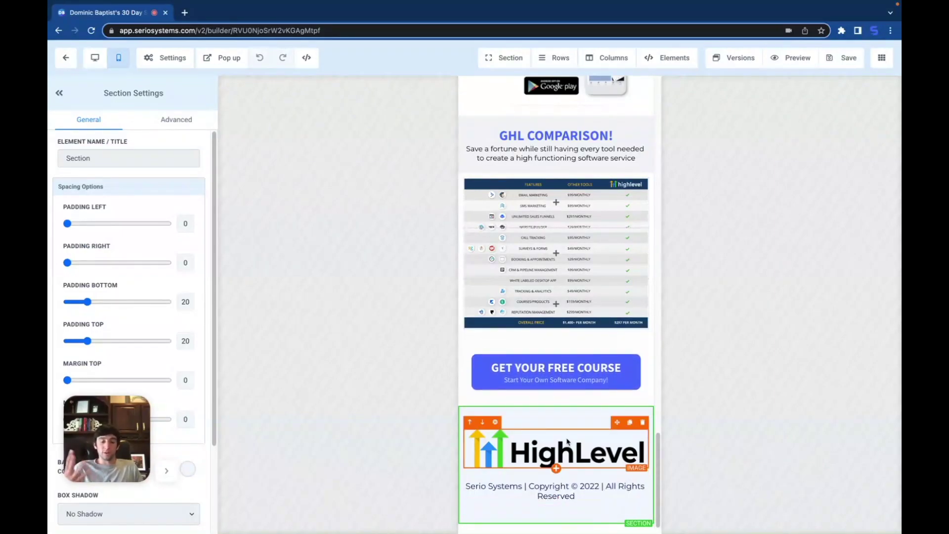
scroll(569, 435, up, 20)
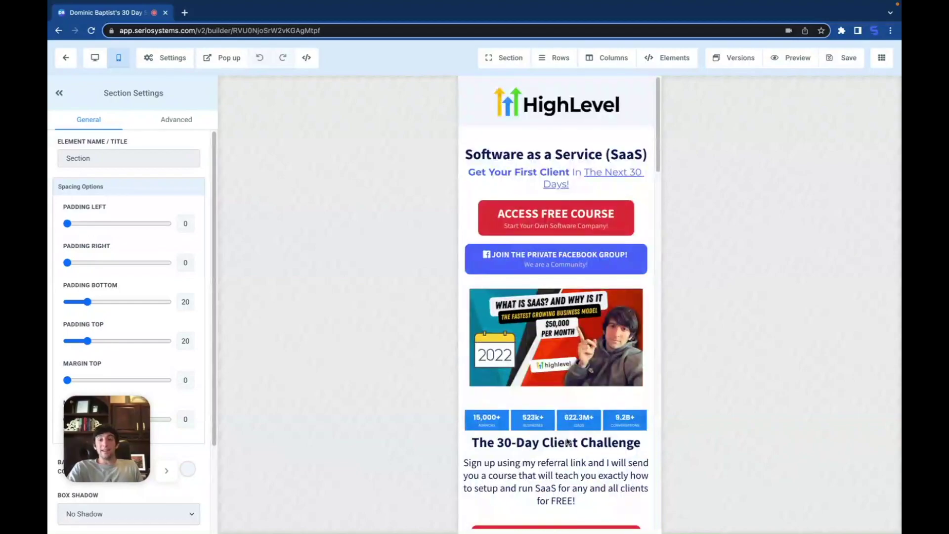